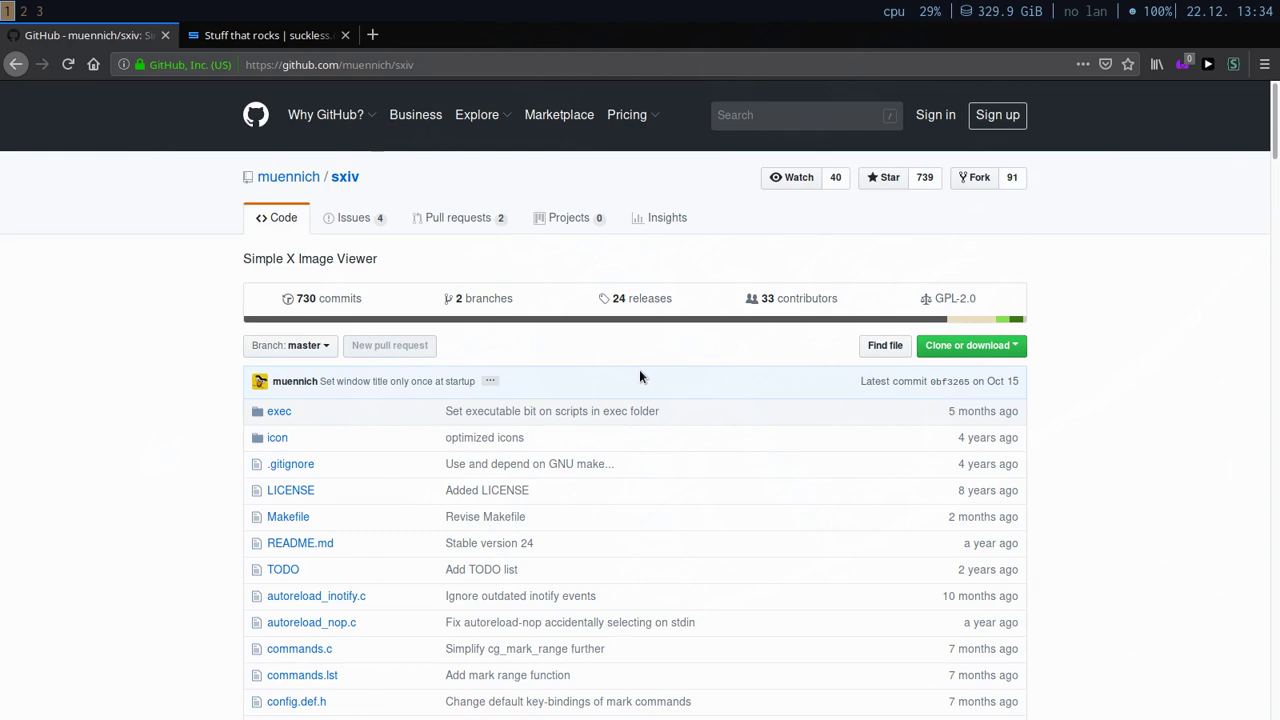
Step: Review the sxiv README's feature list and its image and thumbnail mode screenshots on GitHub
{"action": "scroll", "coordinate": [114, 451], "scroll_direction": "down", "scroll_amount": 10}
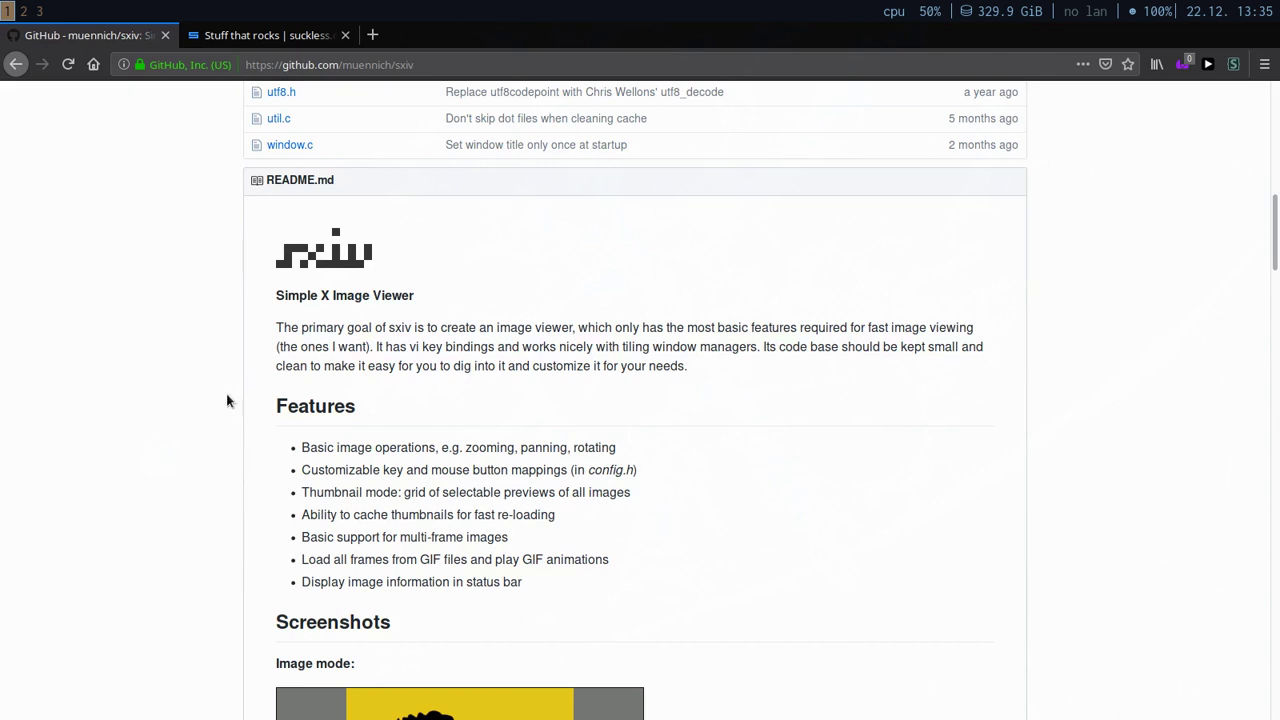
{"action": "scroll", "coordinate": [226, 400], "scroll_direction": "down", "scroll_amount": 5}
{"action": "scroll", "coordinate": [224, 420], "scroll_direction": "down", "scroll_amount": 1}
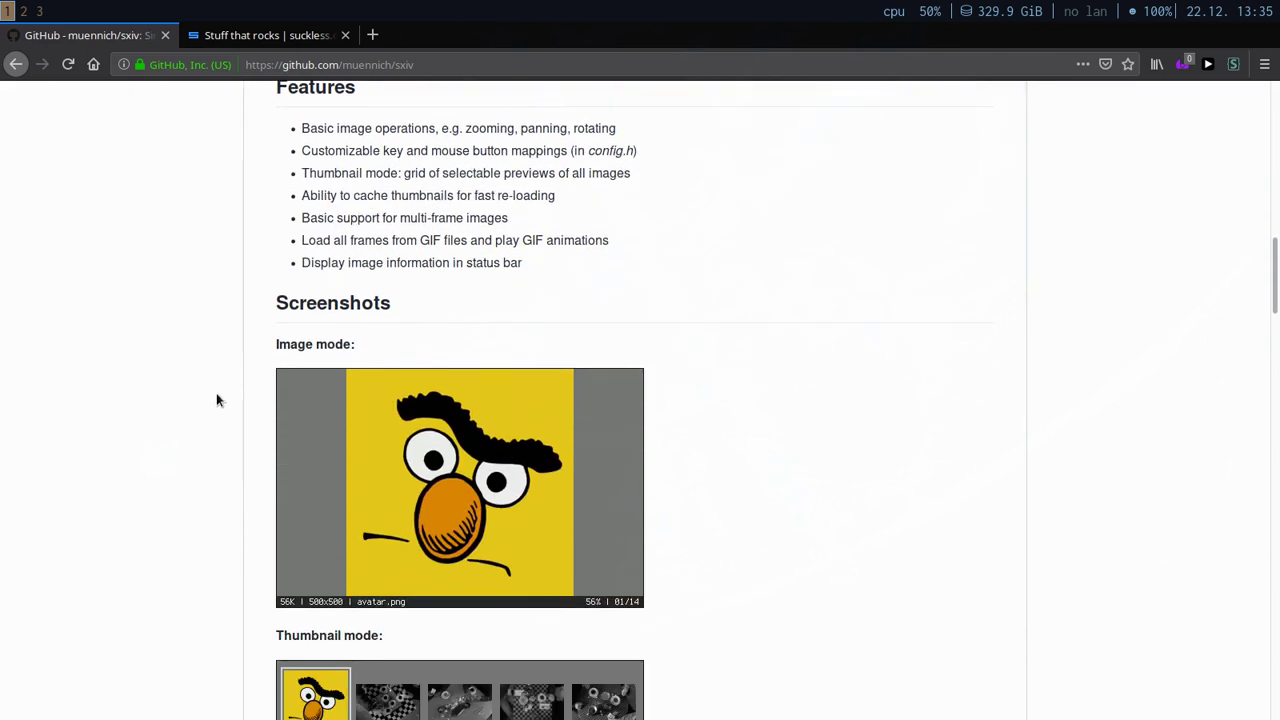
{"action": "scroll", "coordinate": [217, 392], "scroll_direction": "down", "scroll_amount": 10}
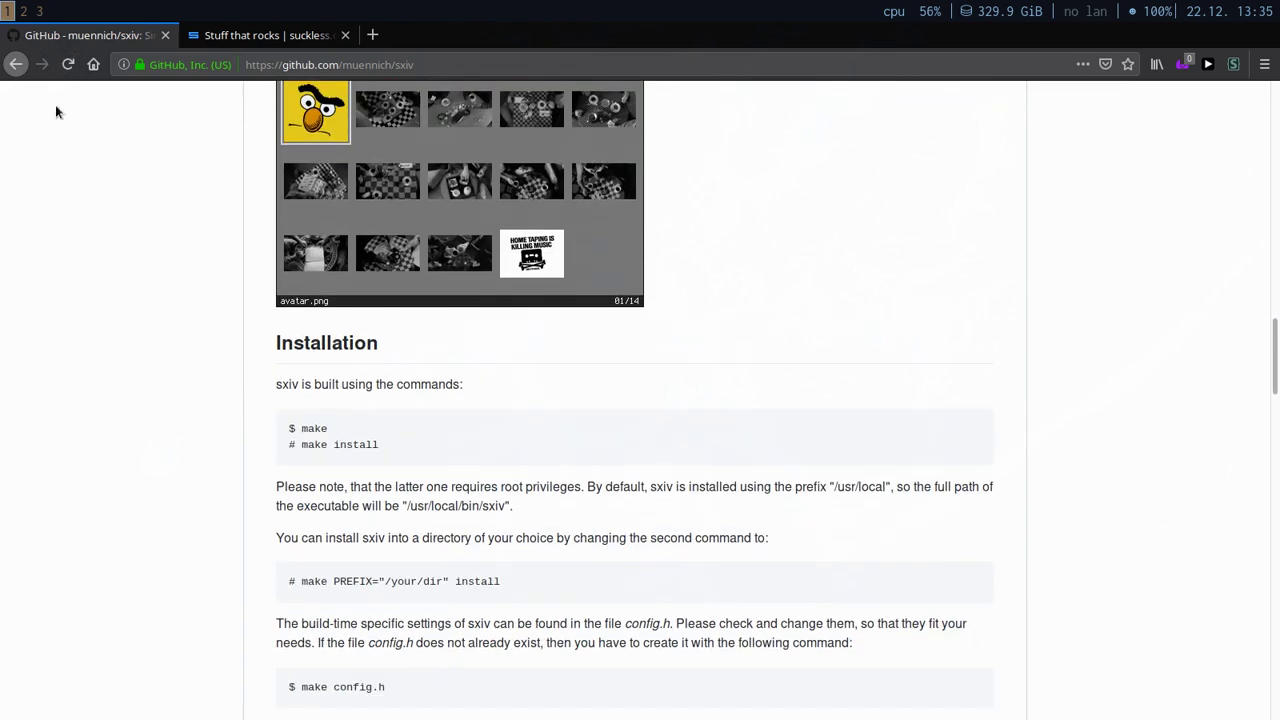
{"action": "scroll", "coordinate": [210, 388], "scroll_direction": "up", "scroll_amount": 7}
{"action": "scroll", "coordinate": [200, 379], "scroll_direction": "up", "scroll_amount": 3}
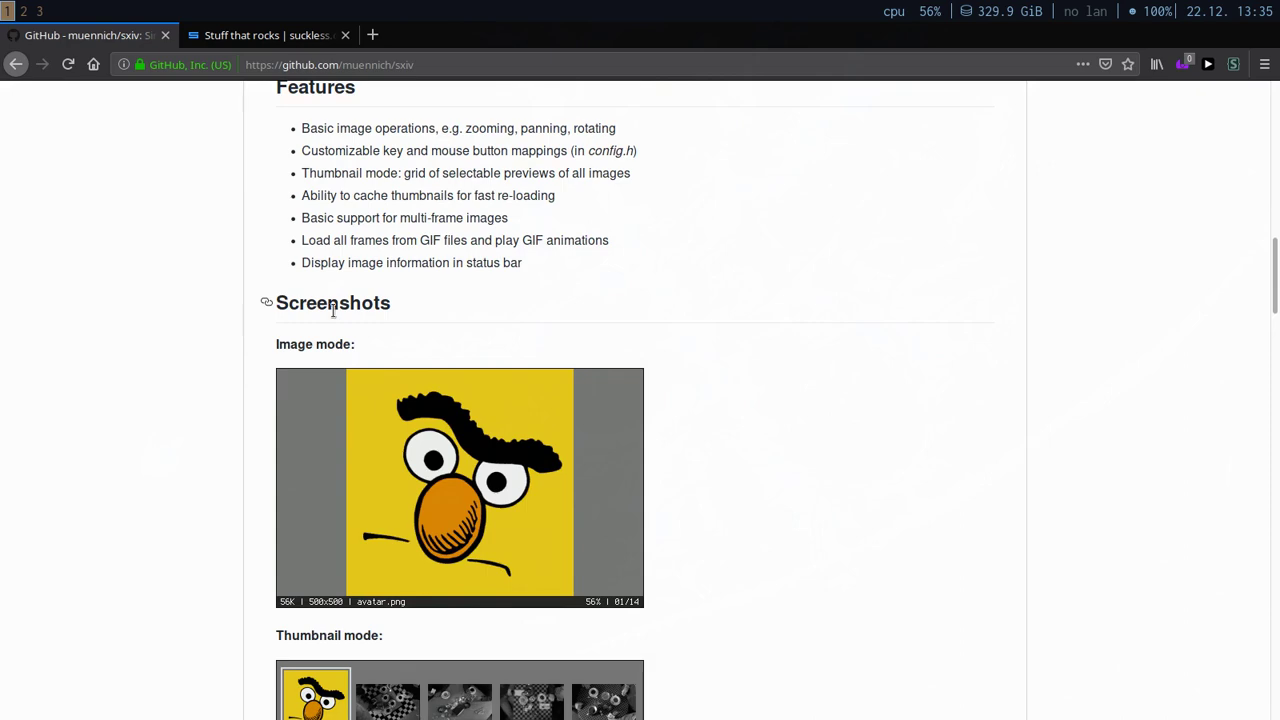
{"action": "scroll", "coordinate": [330, 365], "scroll_direction": "down", "scroll_amount": 6}
{"action": "scroll", "coordinate": [308, 393], "scroll_direction": "down", "scroll_amount": 6}
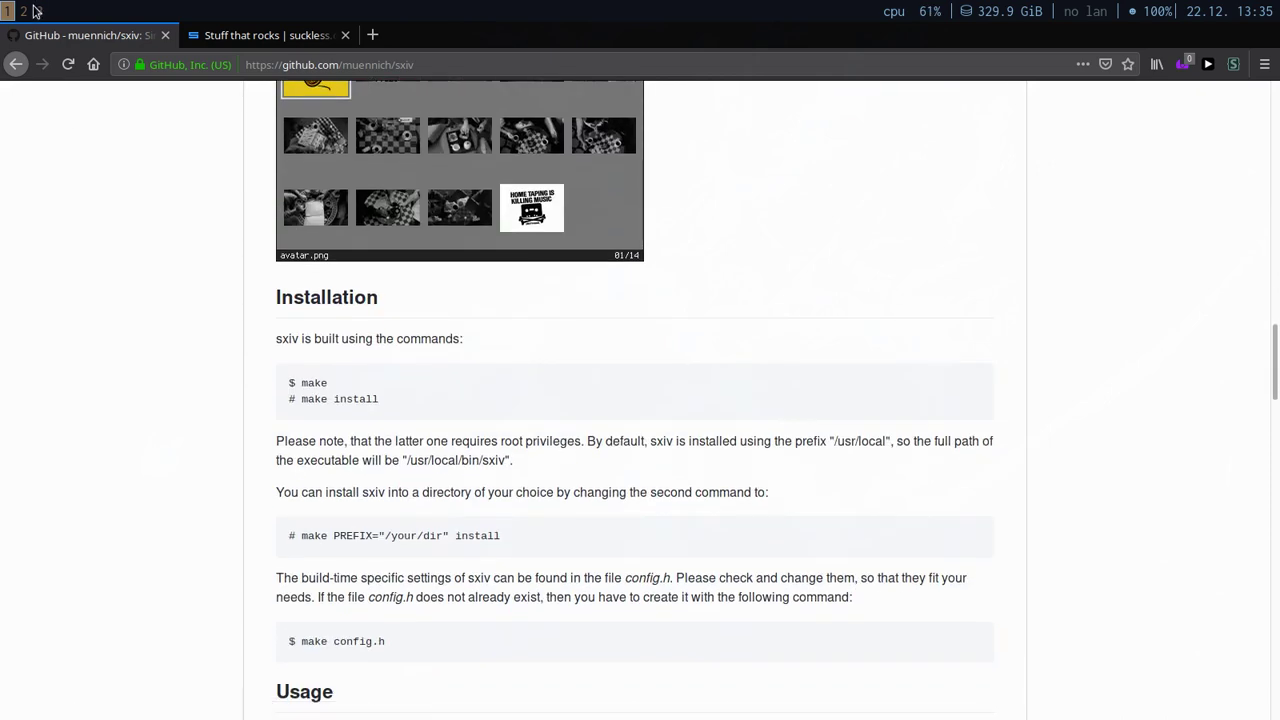
{"action": "scroll", "coordinate": [155, 400], "scroll_direction": "up", "scroll_amount": 5}
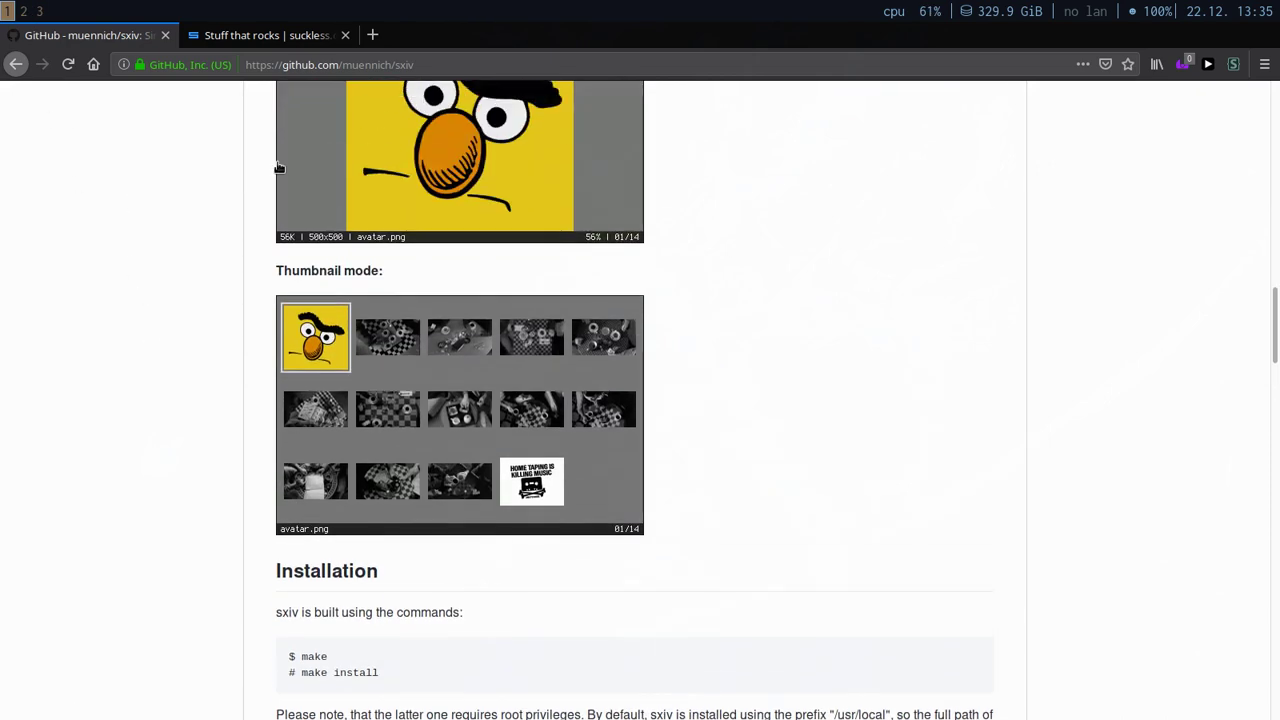
{"action": "left_click", "coordinate": [240, 35]}
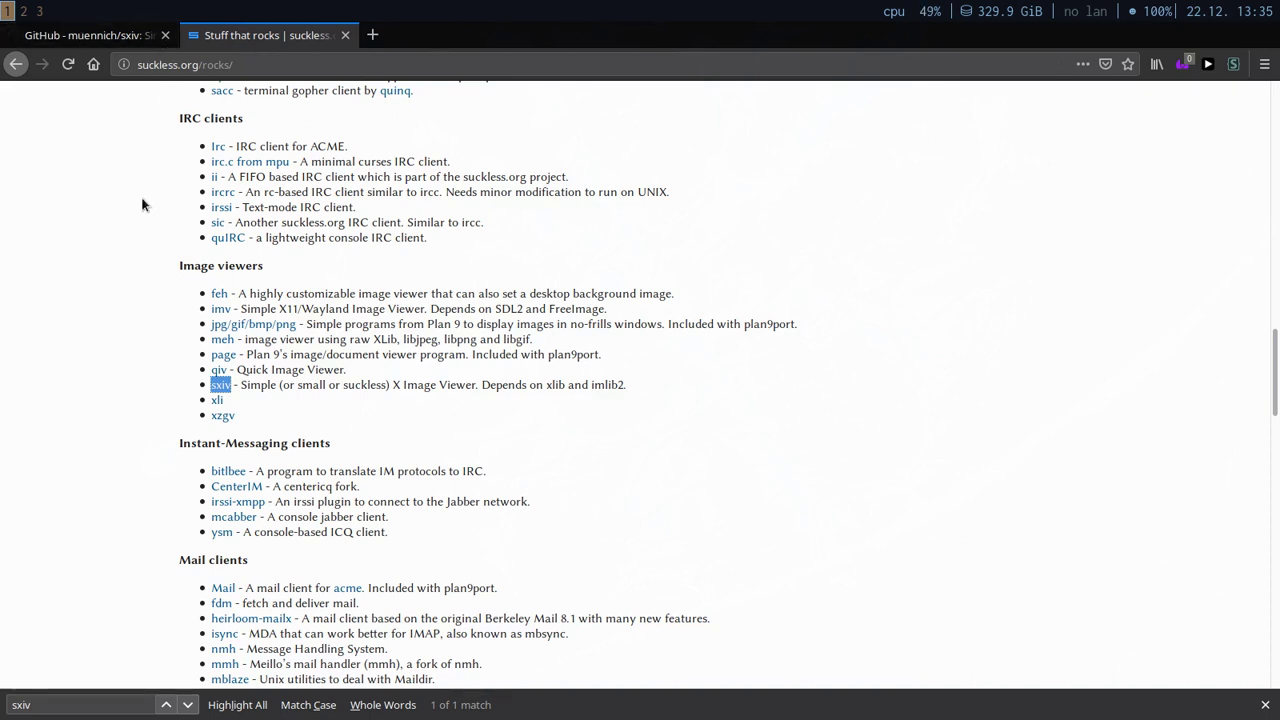
Step: Return to the sxiv GitHub page, scroll to Installation, and switch to terminal workspace 2
{"action": "left_click", "coordinate": [120, 40]}
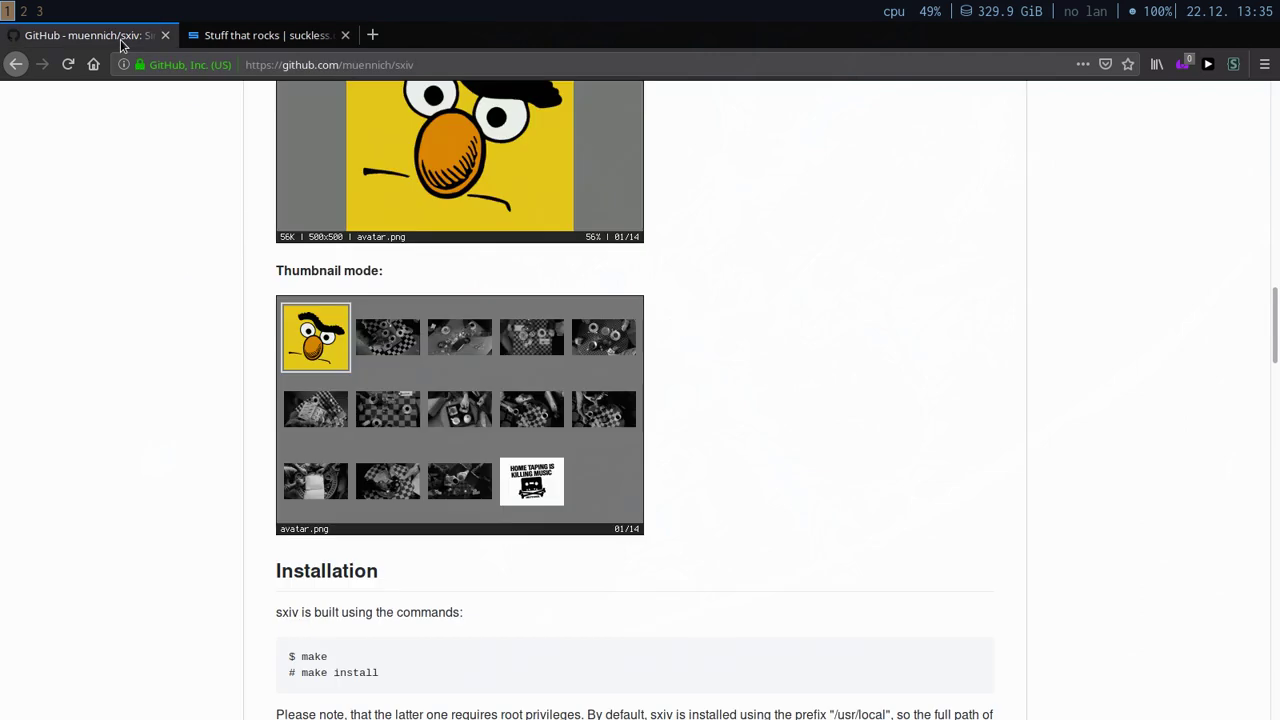
{"action": "scroll", "coordinate": [307, 304], "scroll_direction": "down", "scroll_amount": 3}
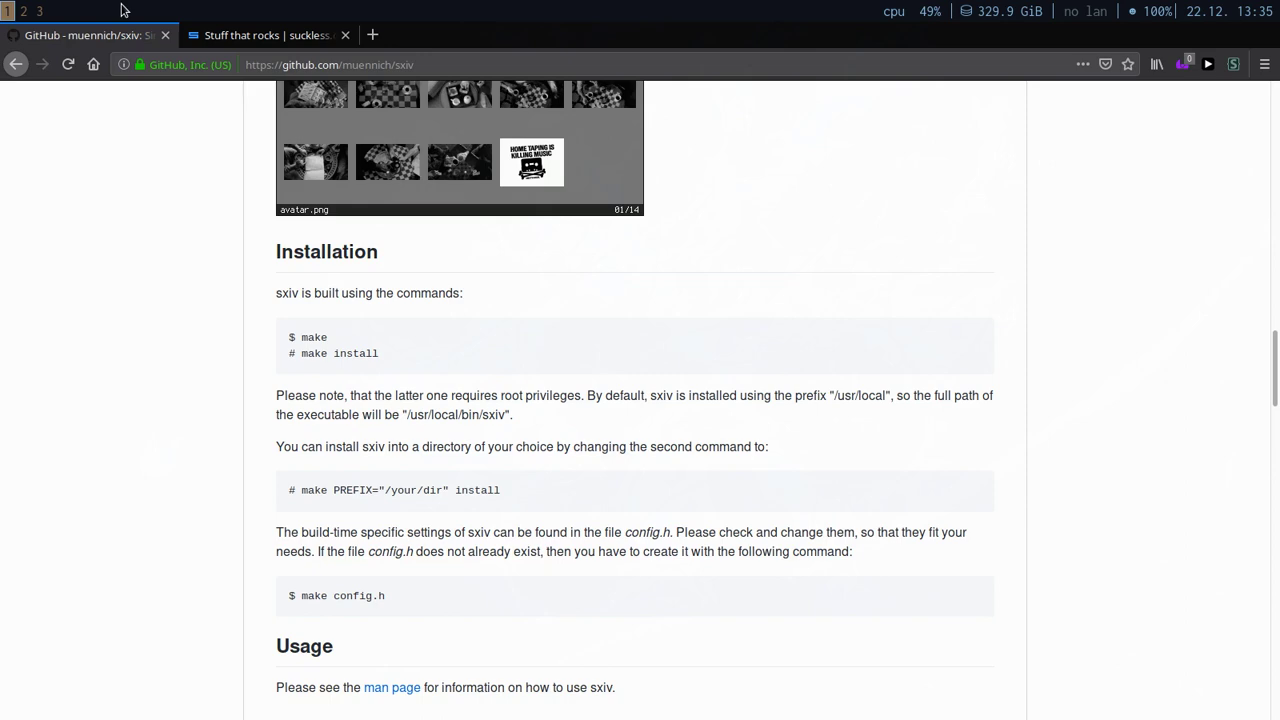
{"action": "key", "text": "super+2"}
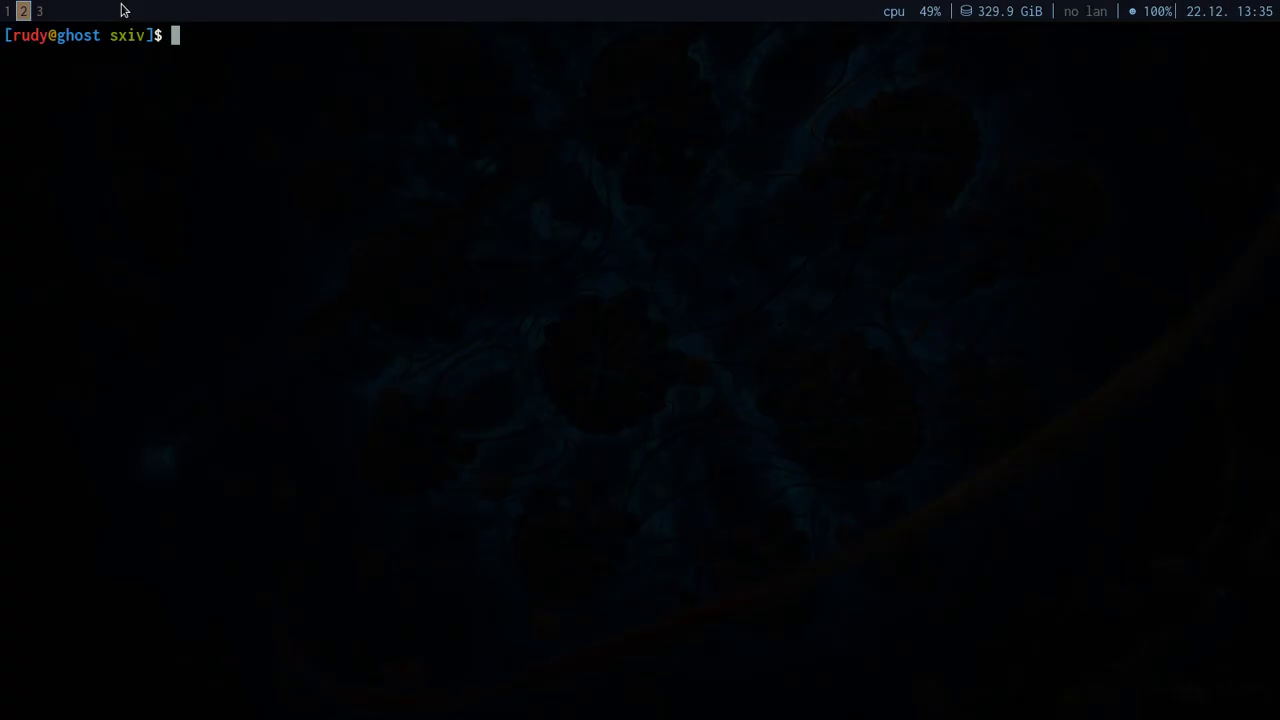
Step: Run ls in the sxiv source folder and begin typing the man sxiv command
{"action": "type", "text": "ls"}
{"action": "key", "text": "Return"}
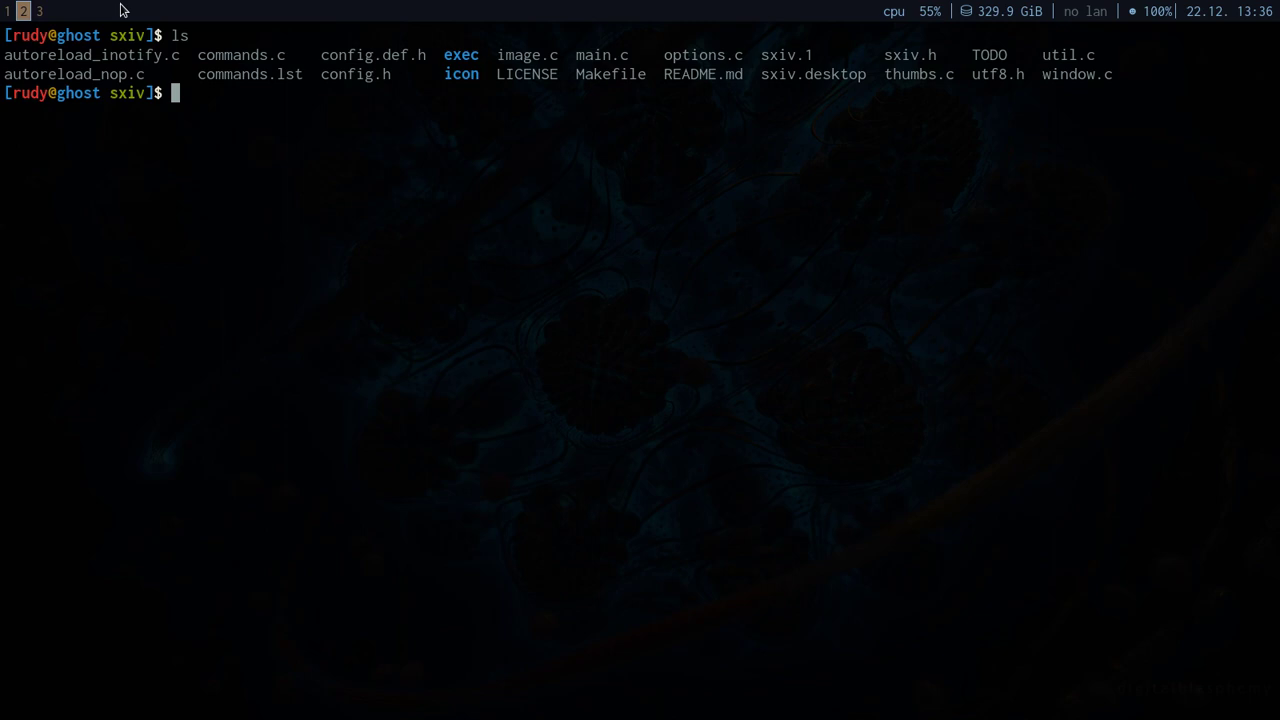
{"action": "type", "text": "man six"}
{"action": "key", "text": "BackSpace"}
{"action": "key", "text": "BackSpace"}
Step: Open the sxiv manual, search for 'flip' to view the rotate and flip commands, then quit
{"action": "type", "text": "xiv"}
{"action": "key", "text": "Return"}
{"action": "key", "text": "j"}
{"action": "key", "text": "j"}
{"action": "key", "text": "j"}
{"action": "key", "text": "j"}
{"action": "key", "text": "j"}
{"action": "key", "text": "j"}
{"action": "key", "text": "j"}
{"action": "key", "text": "j"}
{"action": "key", "text": "j"}
{"action": "key", "text": "j"}
{"action": "key", "text": "j"}
{"action": "key", "text": "j"}
{"action": "key", "text": "j"}
{"action": "key", "text": "j"}
{"action": "key", "text": "j"}
{"action": "key", "text": "j"}
{"action": "key", "text": "j"}
{"action": "key", "text": "j"}
{"action": "key", "text": "j"}
{"action": "key", "text": "j"}
{"action": "key", "text": "j"}
{"action": "key", "text": "j"}
{"action": "key", "text": "j"}
{"action": "key", "text": "j"}
{"action": "key", "text": "j"}
{"action": "key", "text": "j"}
{"action": "key", "text": "j"}
{"action": "key", "text": "j"}
{"action": "key", "text": "j"}
{"action": "key", "text": "slash"}
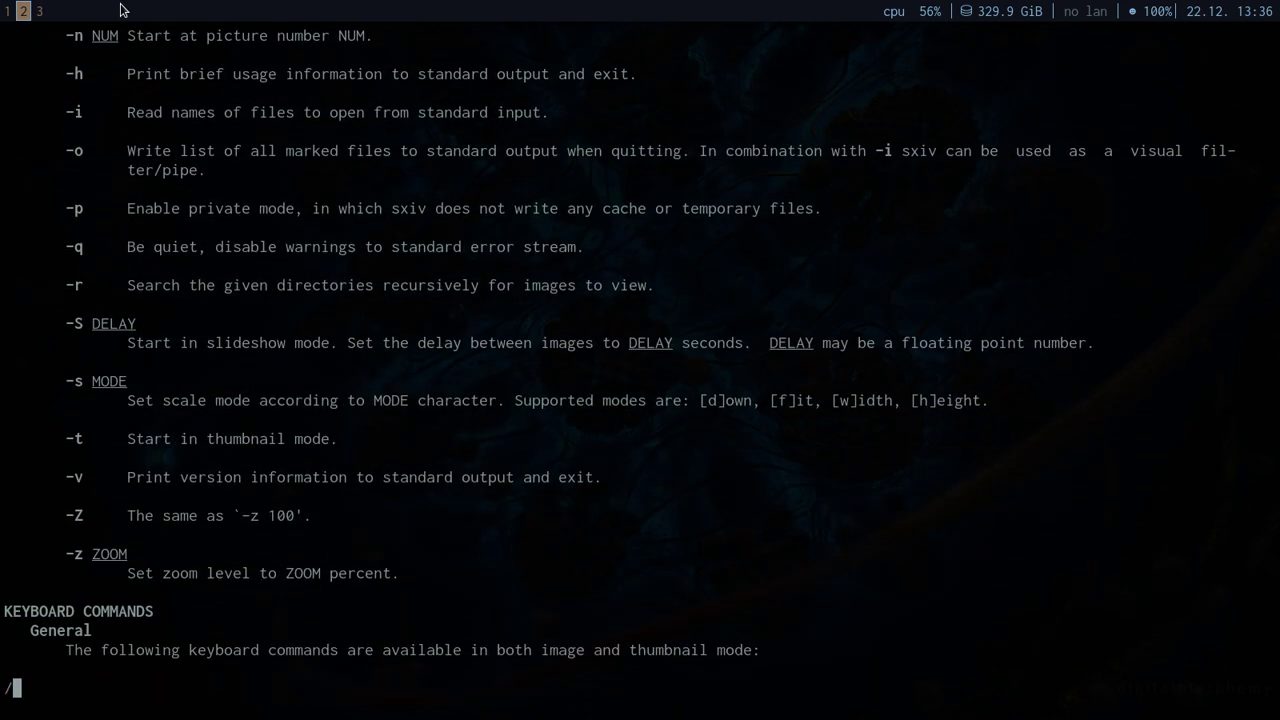
{"action": "type", "text": "flip"}
{"action": "key", "text": "Return"}
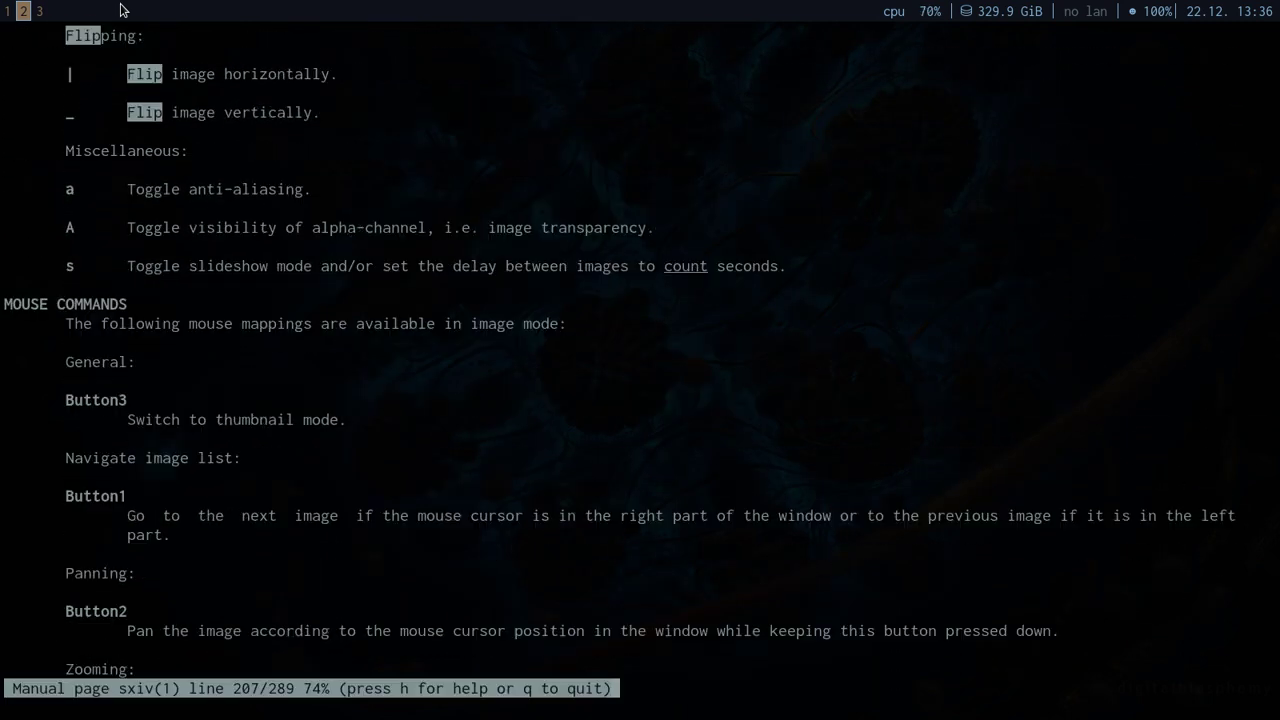
{"action": "key", "text": "k"}
{"action": "key", "text": "k"}
{"action": "key", "text": "k"}
{"action": "key", "text": "k"}
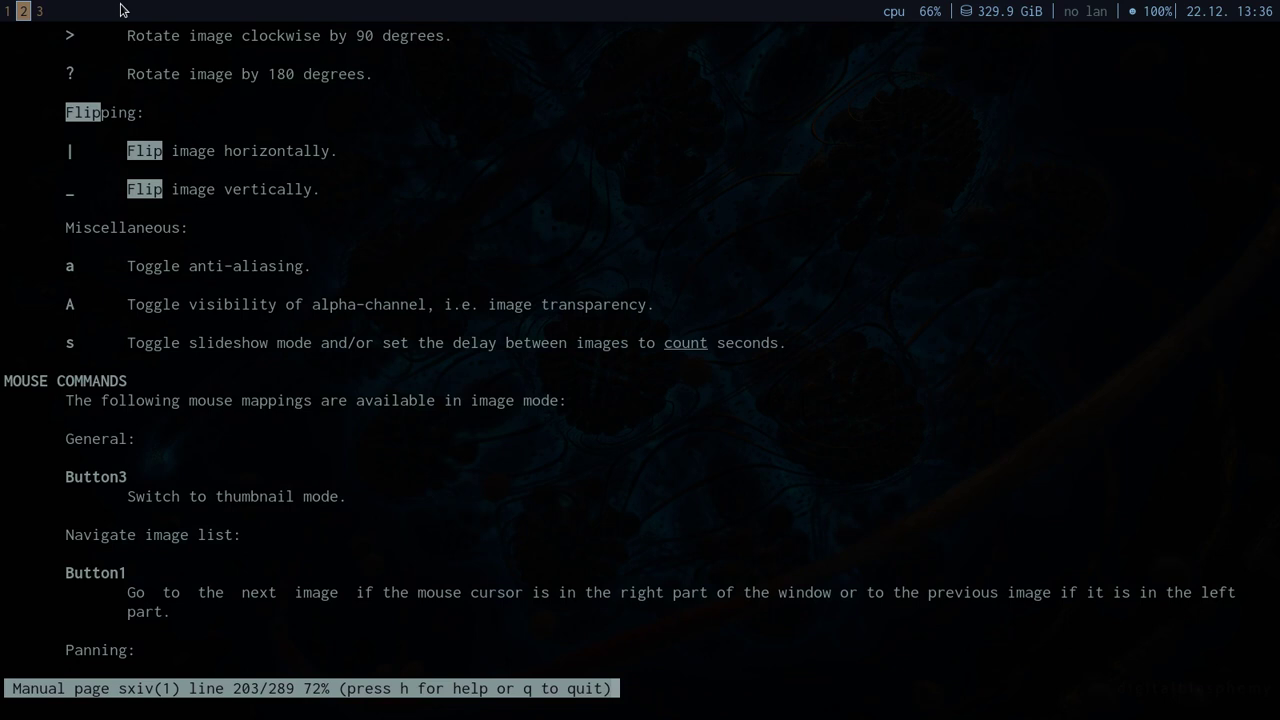
{"action": "key", "text": "q"}
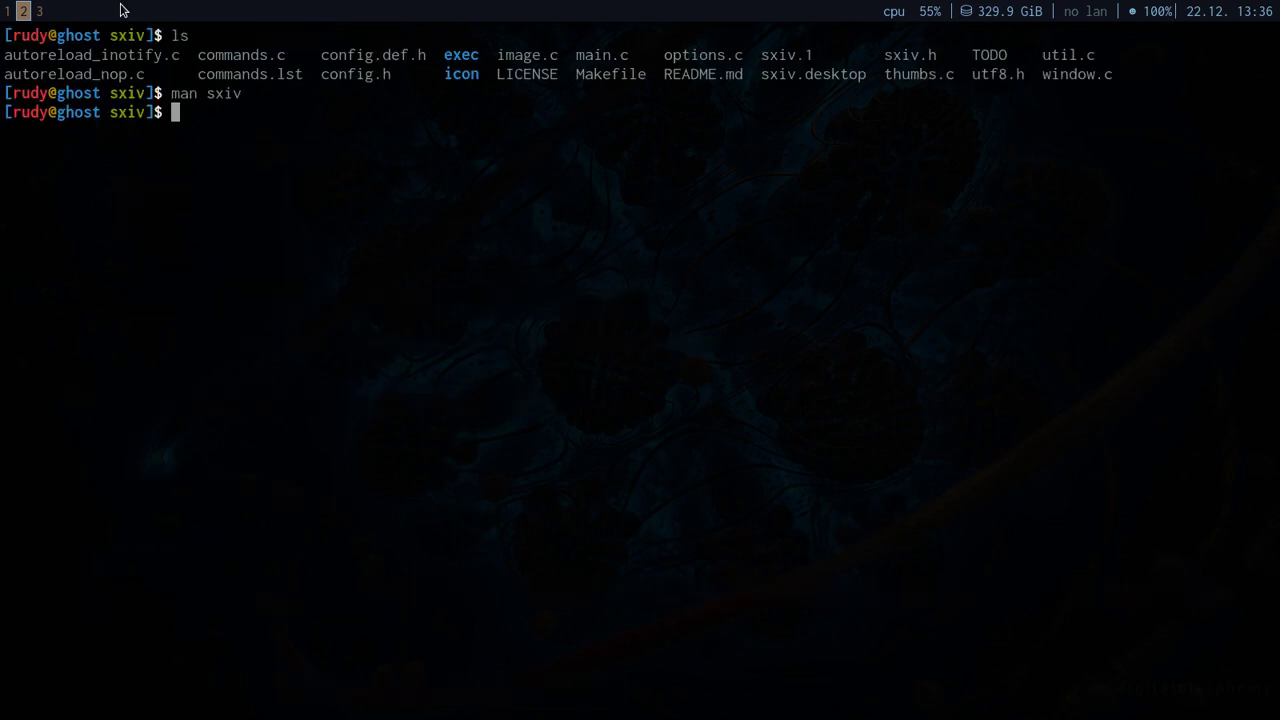
Step: On workspace 3, zoom The World in 2019 cover from 75% to 150%
{"action": "key", "text": "super+3"}
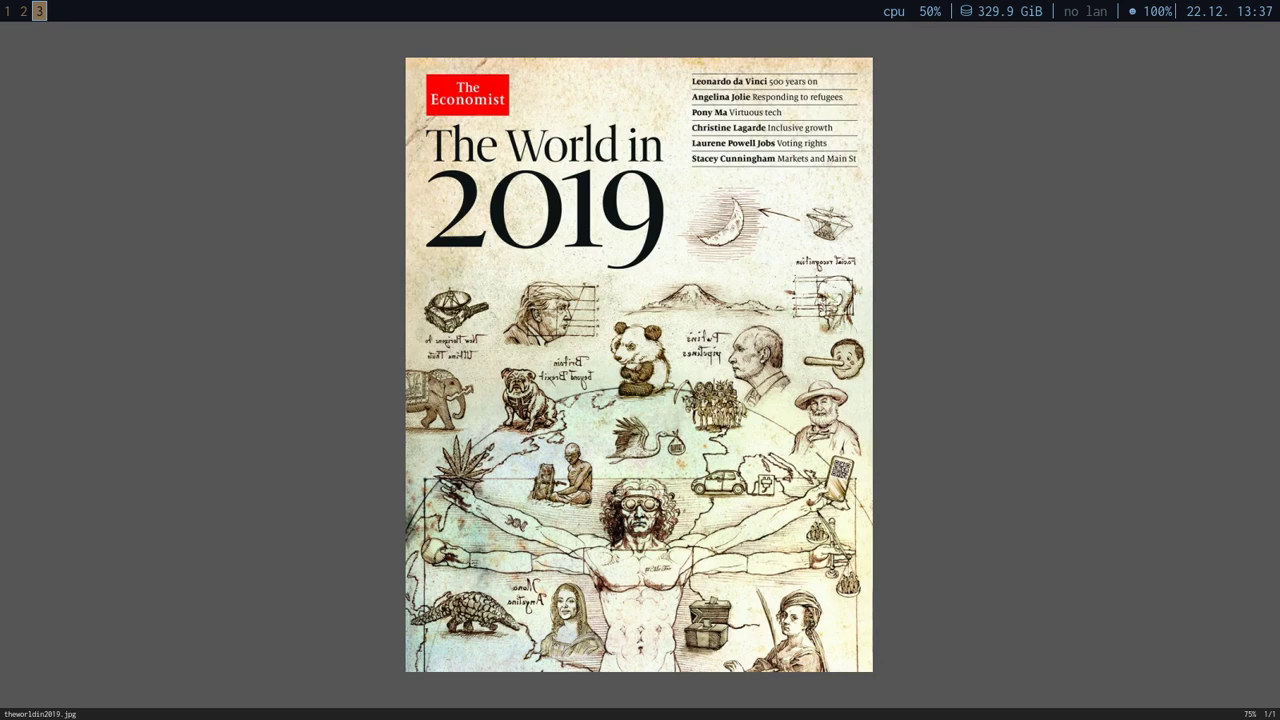
{"action": "key", "text": "plus"}
{"action": "key", "text": "plus"}
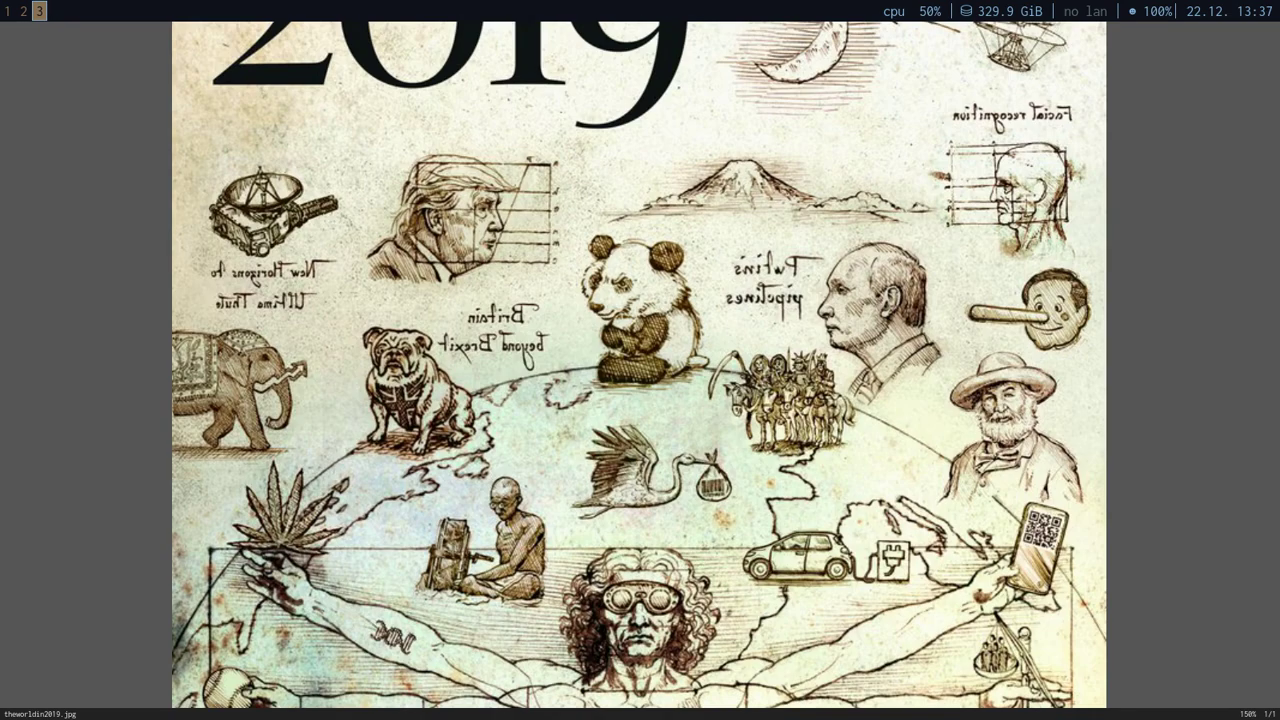
Step: Run man sxiv in the terminal, search for '/flip', then return to sxiv on workspace 3
{"action": "left_click", "coordinate": [27, 10]}
{"action": "type", "text": "man sxi"}
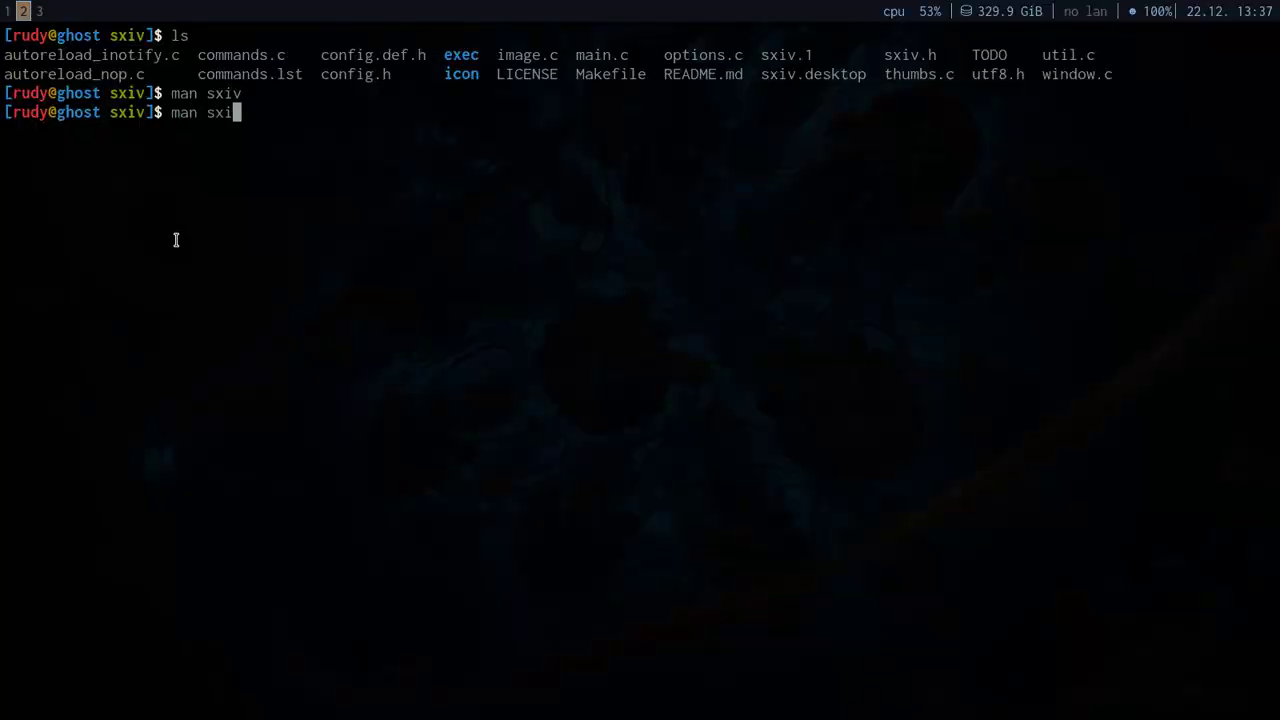
{"action": "type", "text": "v"}
{"action": "key", "text": "Return"}
{"action": "type", "text": "/flip"}
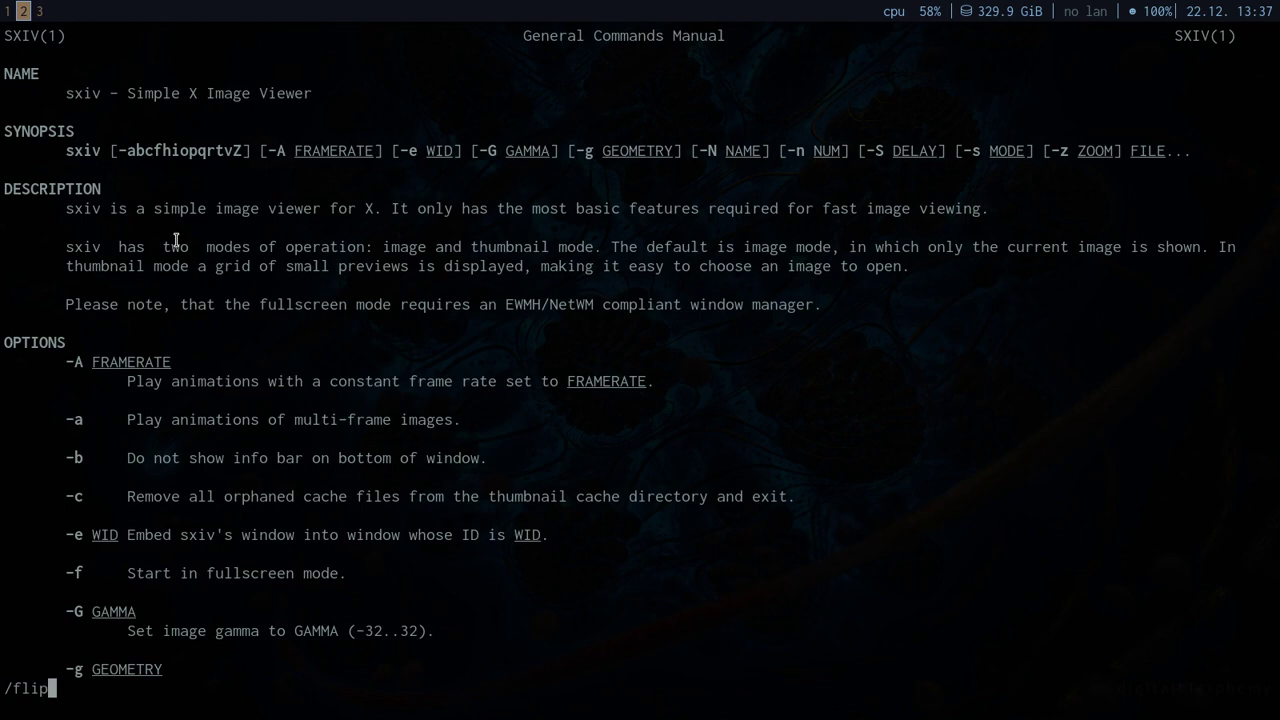
{"action": "key", "text": "Return"}
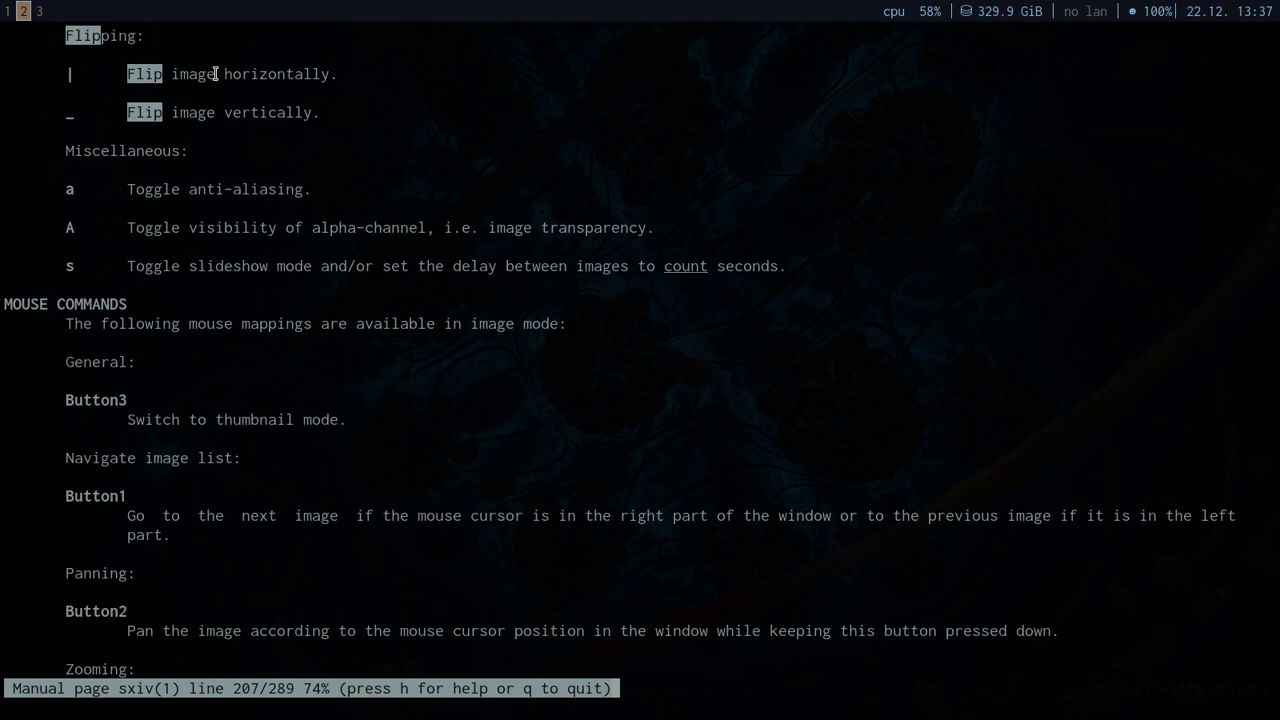
{"action": "left_click", "coordinate": [41, 9]}
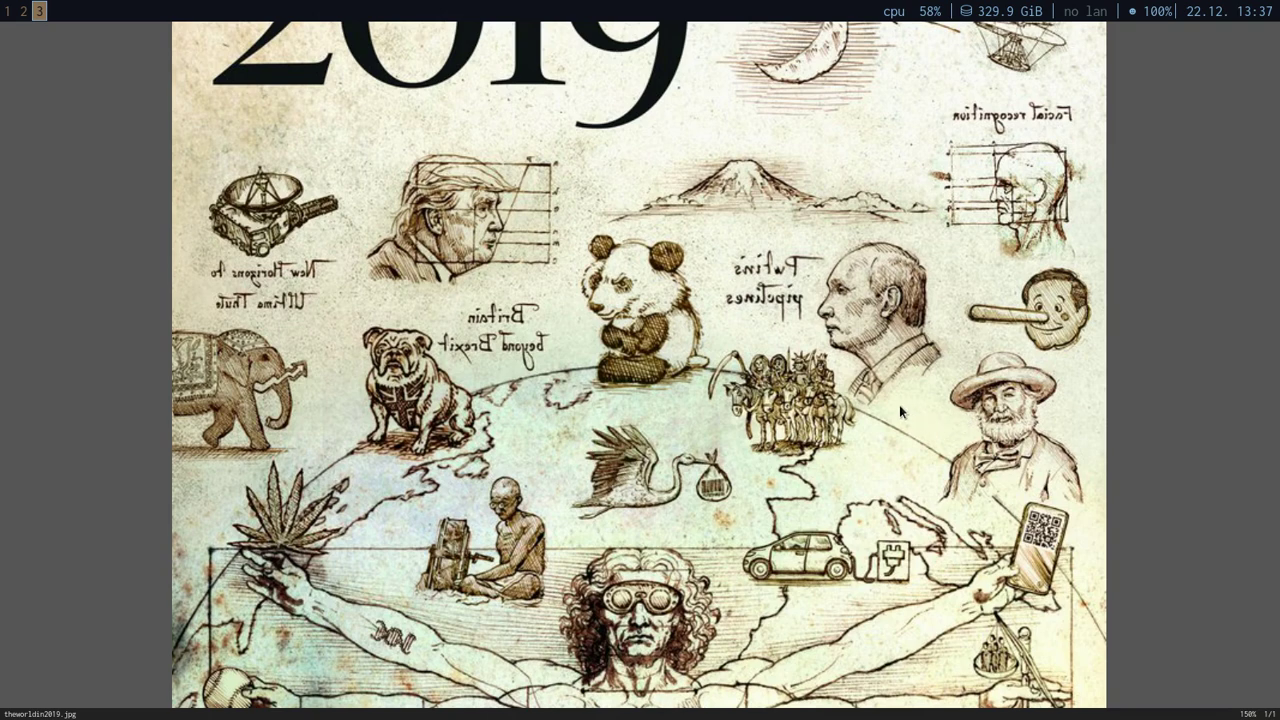
Step: Zoom in on the goggled face, return to 150%, and flip the cover horizontally
{"action": "scroll", "coordinate": [1045, 440], "scroll_direction": "down", "scroll_amount": 3}
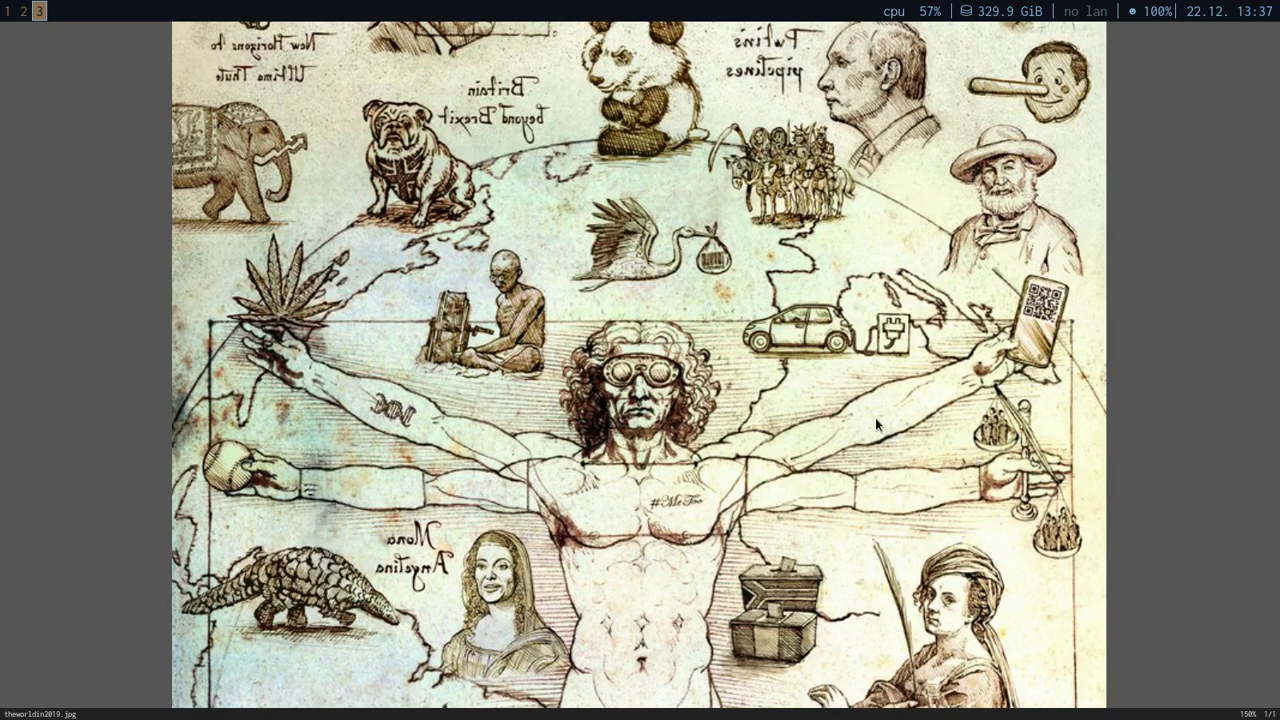
{"action": "scroll", "coordinate": [729, 355], "scroll_direction": "up", "scroll_amount": 3}
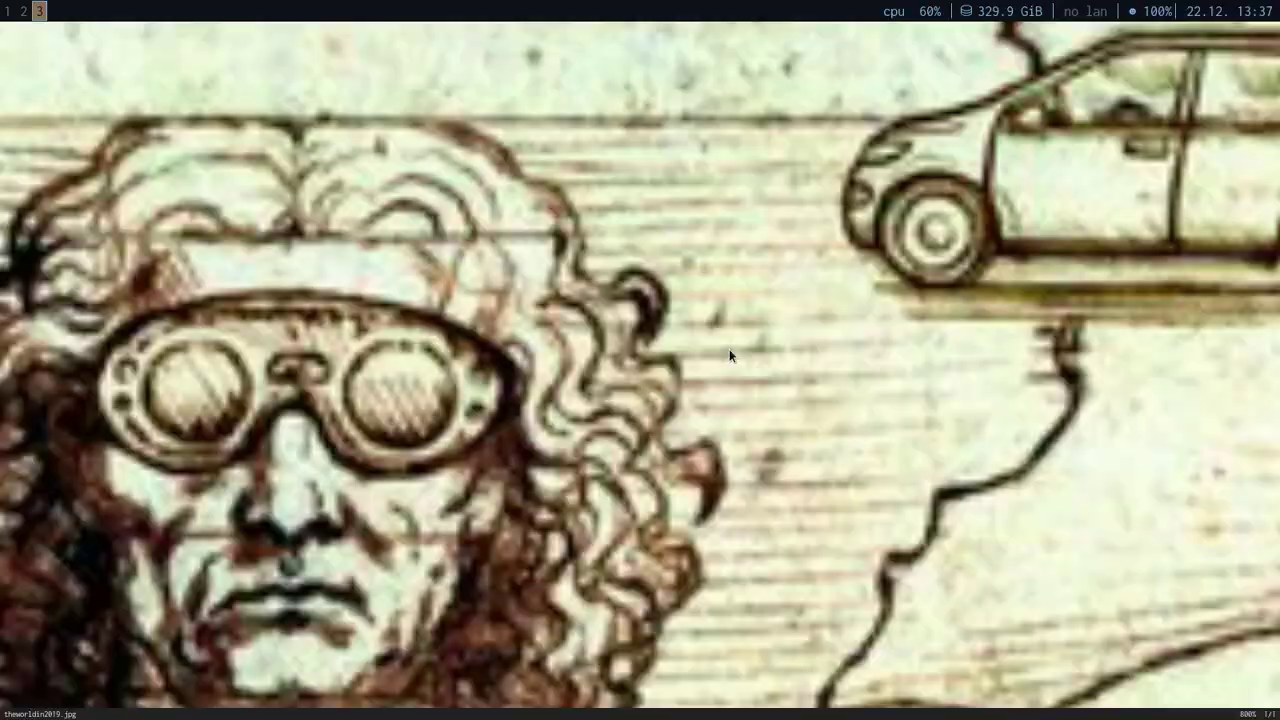
{"action": "scroll", "coordinate": [729, 352], "scroll_direction": "down", "scroll_amount": 4}
{"action": "scroll", "coordinate": [733, 345], "scroll_direction": "up", "scroll_amount": 1}
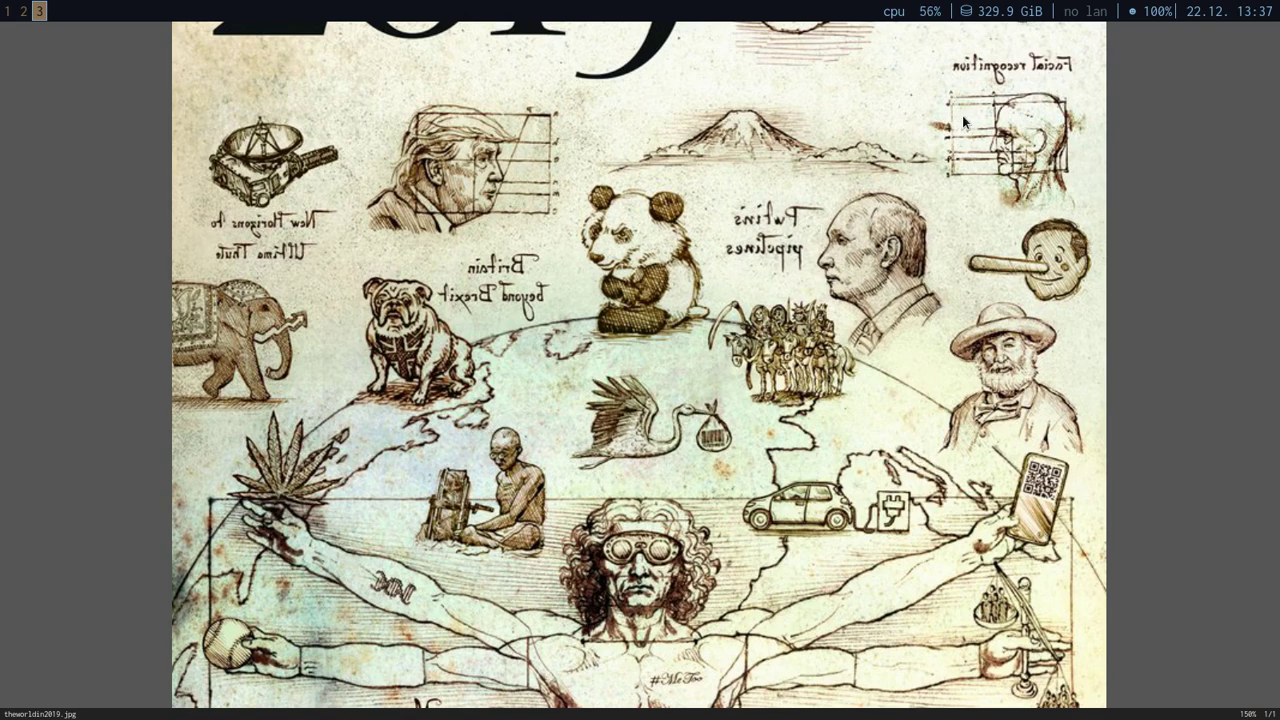
{"action": "key", "text": "bar"}
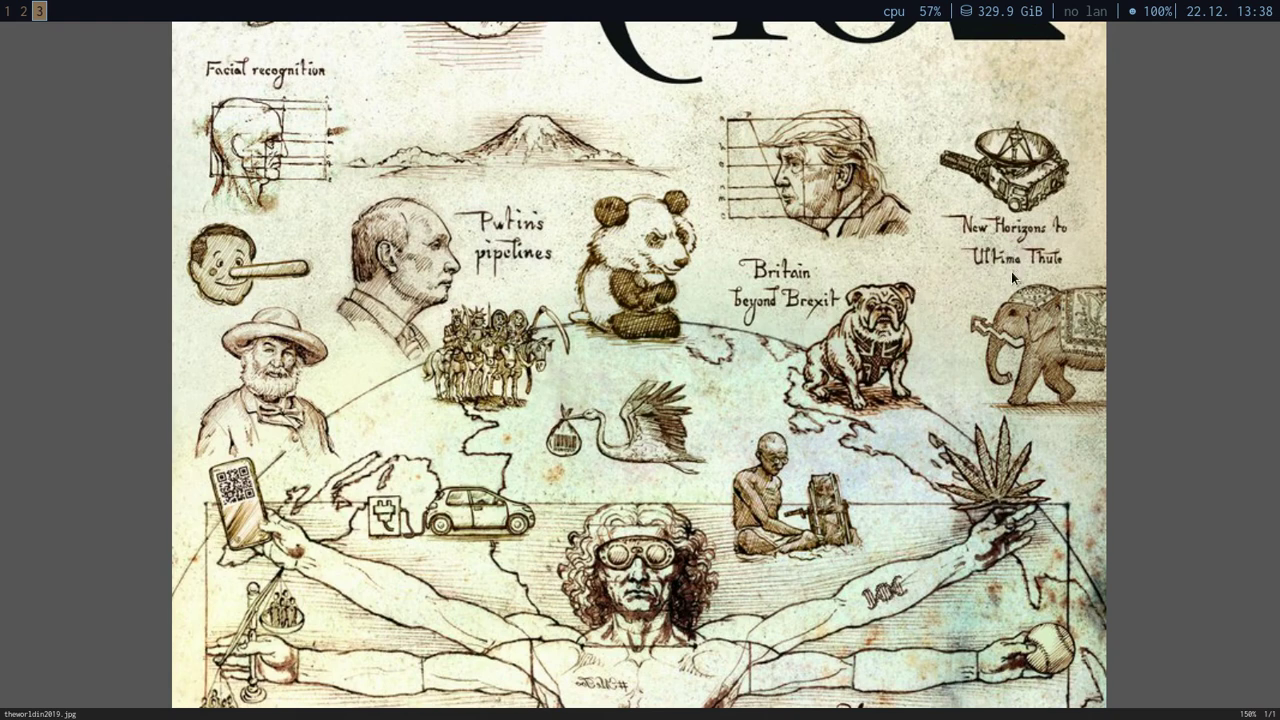
Step: Pan the flipped cover up until the reversed 2019 title at the top is visible
{"action": "scroll", "coordinate": [1014, 270], "scroll_direction": "up", "scroll_amount": 2}
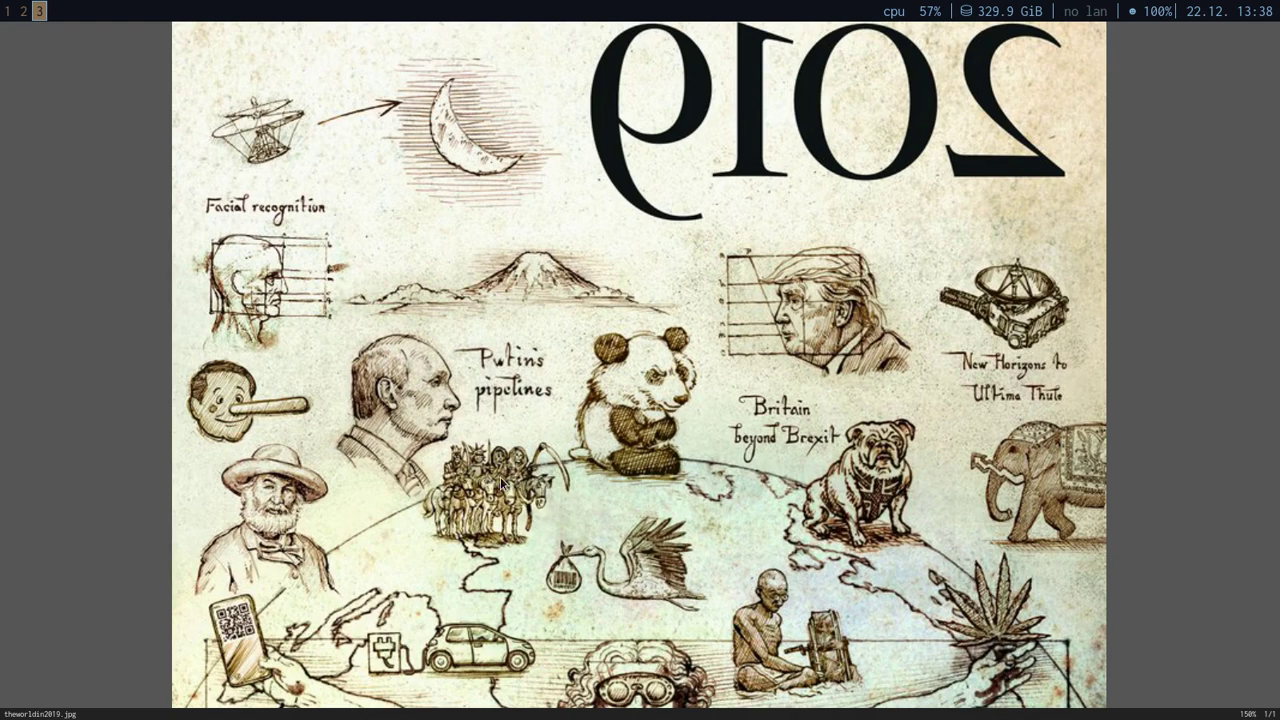
{"action": "scroll", "coordinate": [505, 485], "scroll_direction": "down", "scroll_amount": 3}
Step: Flip the cover horizontally and back again, then zoom out until the whole cover fits
{"action": "scroll", "coordinate": [640, 364], "scroll_direction": "down", "scroll_amount": 3}
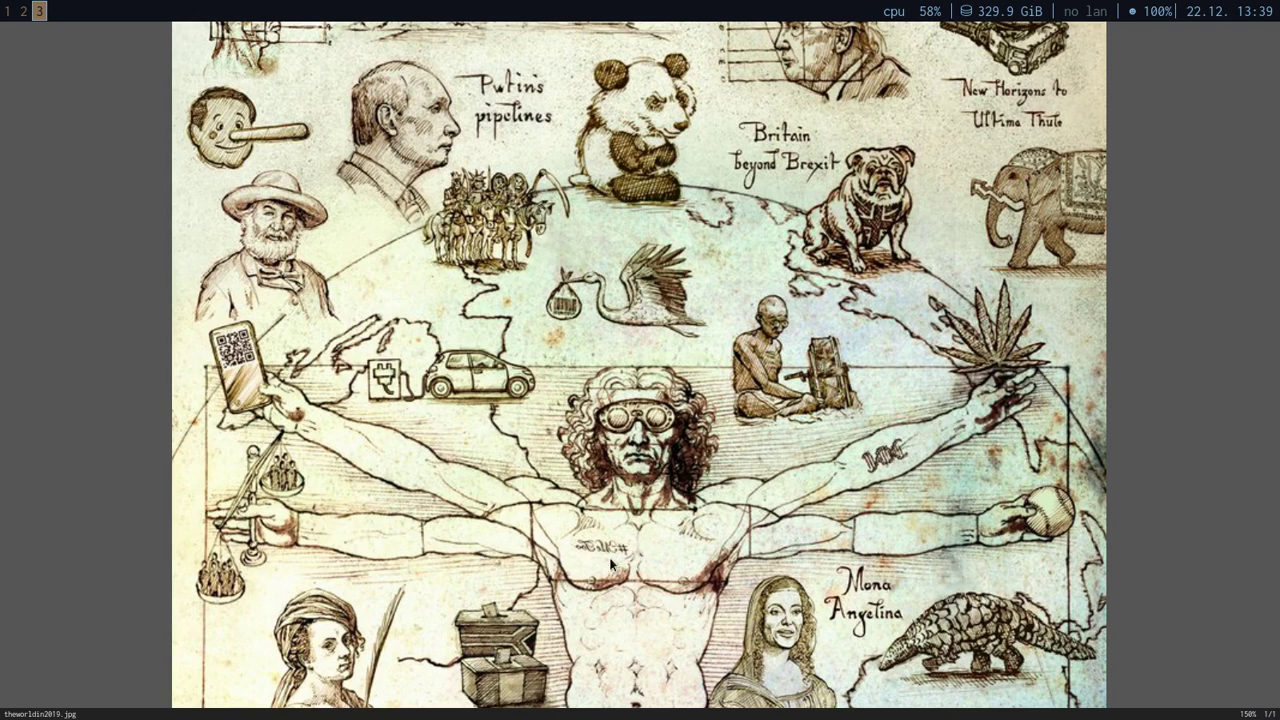
{"action": "key", "text": "bar"}
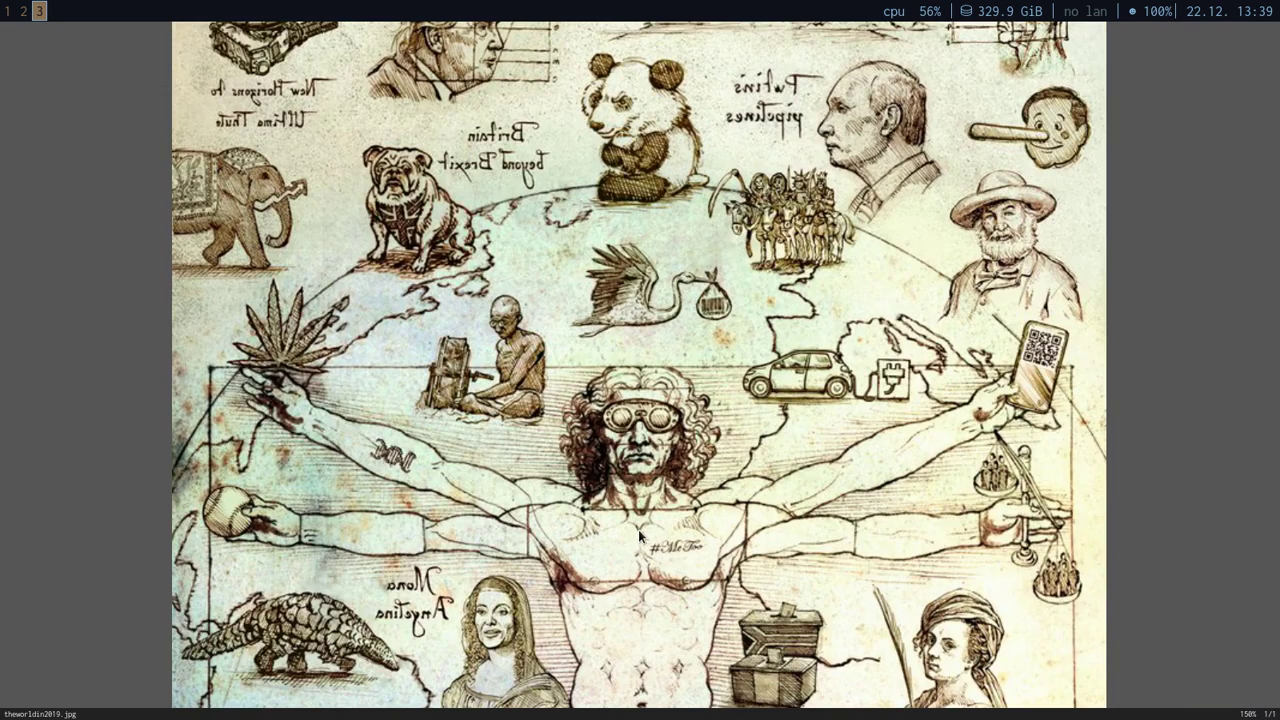
{"action": "key", "text": "bar"}
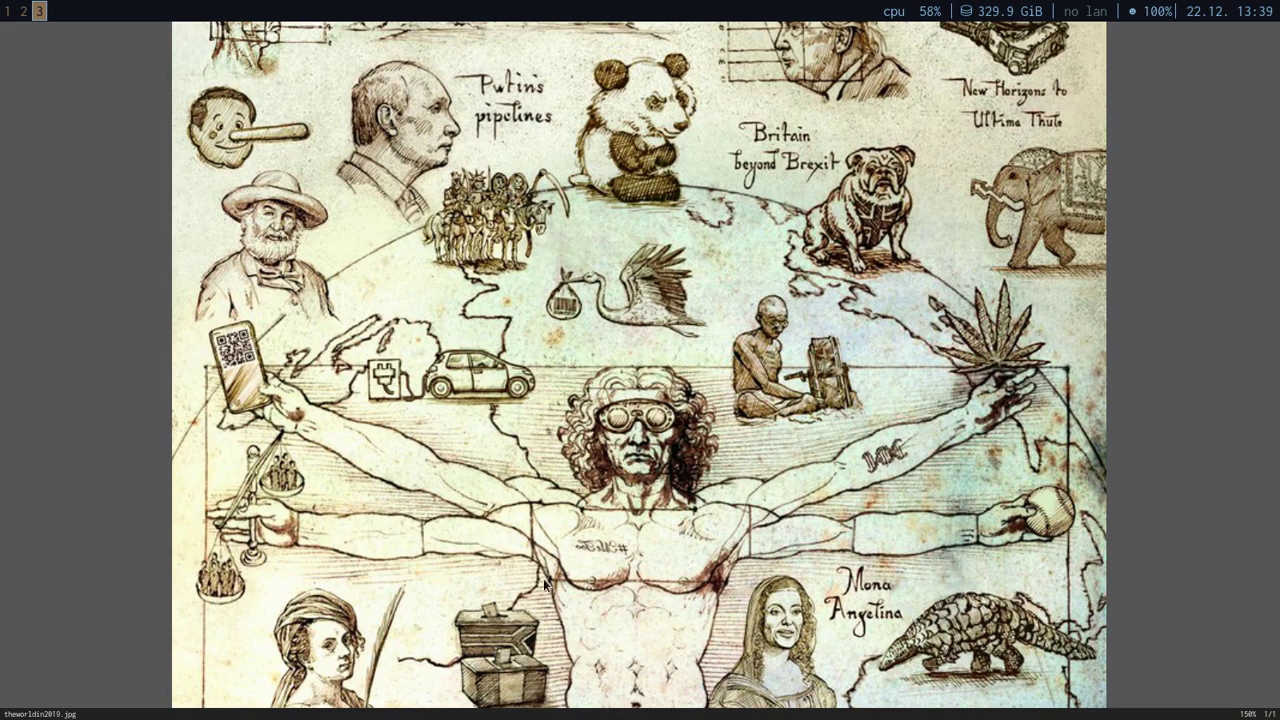
{"action": "scroll", "coordinate": [741, 631], "scroll_direction": "down", "scroll_amount": 1}
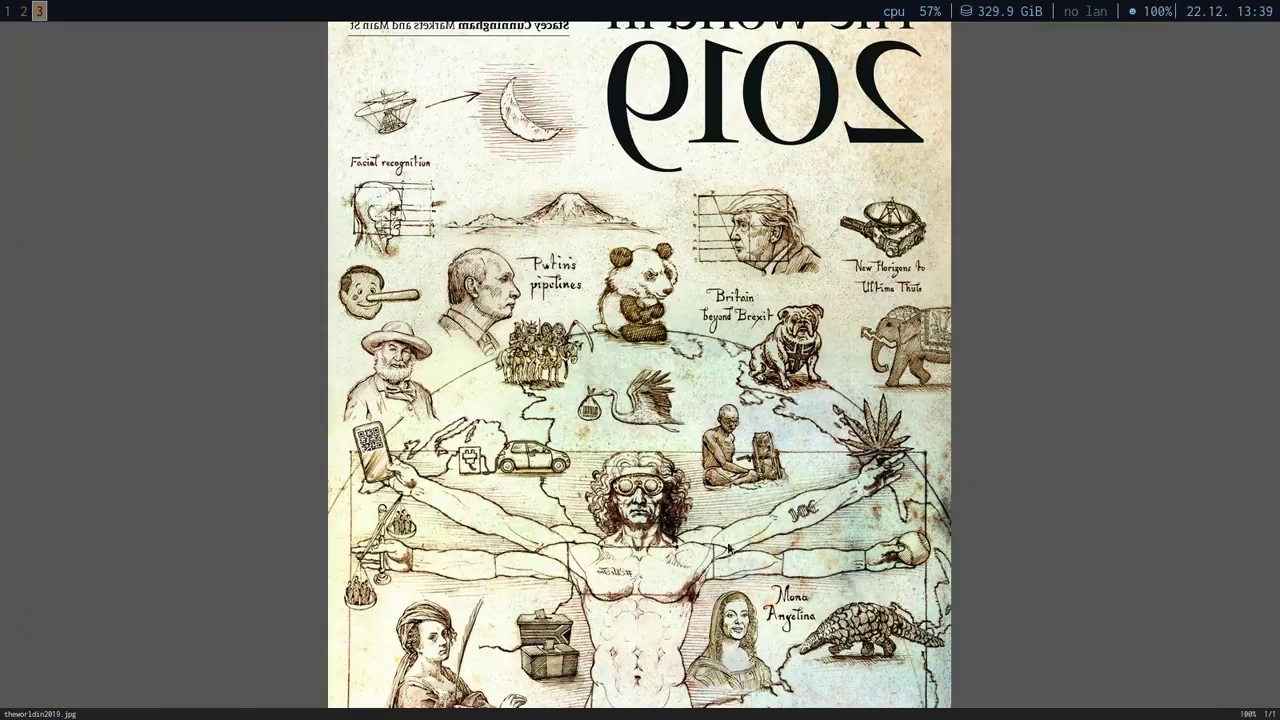
Step: Zoom the cover in and out, fit it to the window, then zoom to 150%
{"action": "scroll", "coordinate": [716, 534], "scroll_direction": "up", "scroll_amount": 2}
{"action": "scroll", "coordinate": [710, 533], "scroll_direction": "down", "scroll_amount": 3}
{"action": "scroll", "coordinate": [607, 379], "scroll_direction": "up", "scroll_amount": 2}
{"action": "scroll", "coordinate": [607, 379], "scroll_direction": "down", "scroll_amount": 4}
{"action": "scroll", "coordinate": [607, 379], "scroll_direction": "up", "scroll_amount": 4}
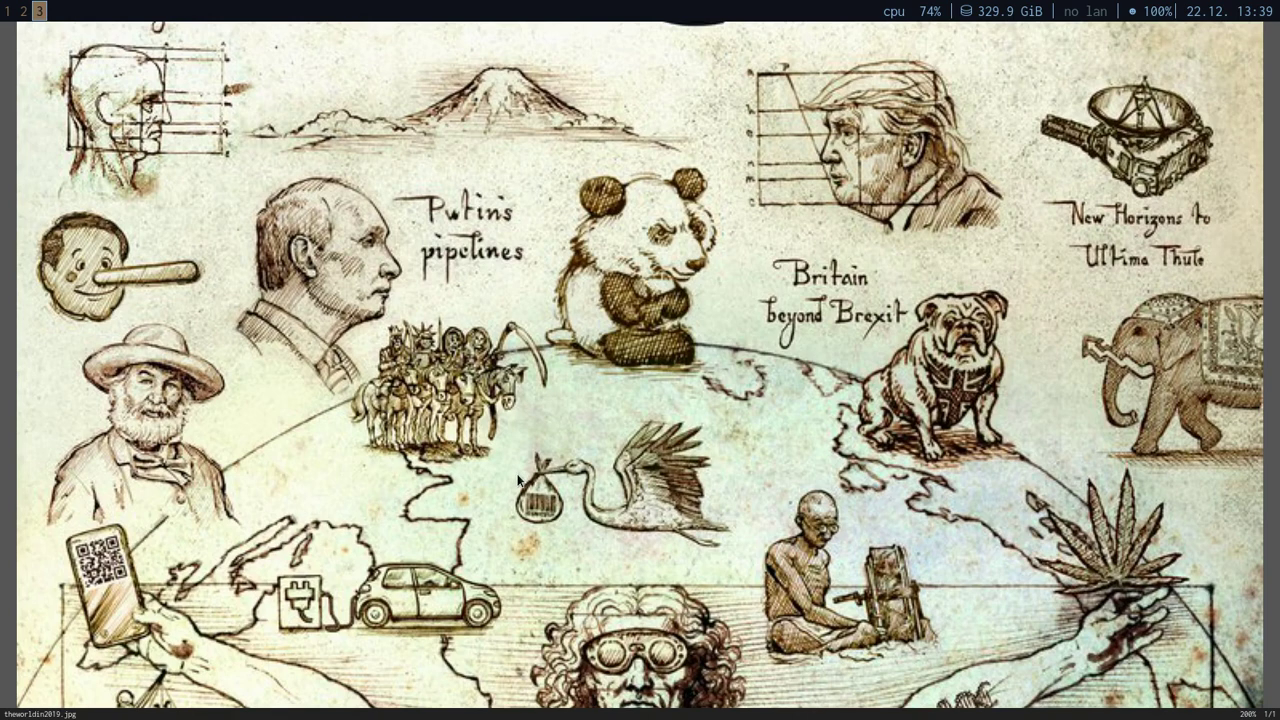
{"action": "key", "text": "w"}
{"action": "key", "text": "plus"}
{"action": "key", "text": "plus"}
{"action": "key", "text": "plus"}
Step: Repeat fit-to-window and zoom cycles, reaching 200% and ending at 100%
{"action": "scroll", "coordinate": [623, 449], "scroll_direction": "up", "scroll_amount": 3}
{"action": "scroll", "coordinate": [616, 450], "scroll_direction": "down", "scroll_amount": 3}
{"action": "key", "text": "w"}
{"action": "key", "text": "plus"}
{"action": "key", "text": "plus"}
{"action": "key", "text": "plus"}
{"action": "scroll", "coordinate": [800, 541], "scroll_direction": "up", "scroll_amount": 2}
{"action": "scroll", "coordinate": [798, 540], "scroll_direction": "down", "scroll_amount": 4}
{"action": "key", "text": "w"}
{"action": "key", "text": "plus"}
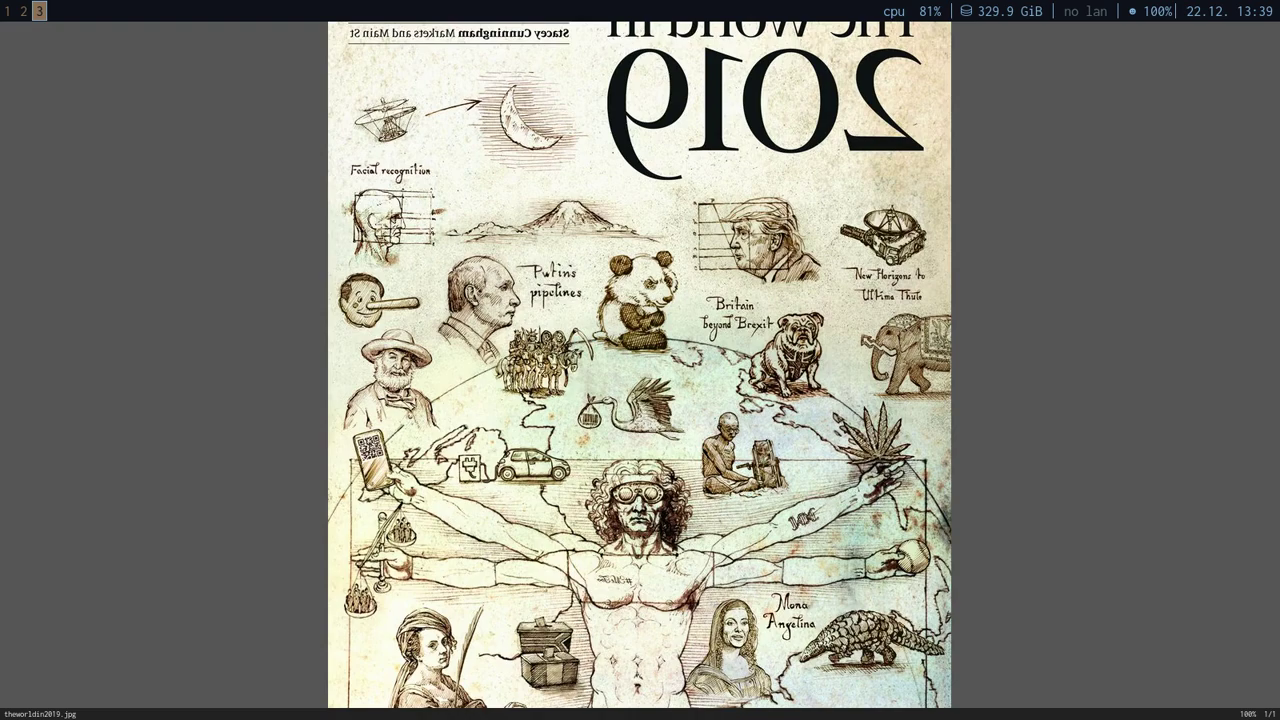
Step: Toggle the horizontal flip three times, ending in the cover's original orientation
{"action": "key", "text": "bar"}
{"action": "key", "text": "bar"}
{"action": "key", "text": "bar"}
{"action": "key", "text": "bar"}
{"action": "key", "text": "bar"}
{"action": "key", "text": "bar"}
{"action": "key", "text": "bar"}
{"action": "key", "text": "bar"}
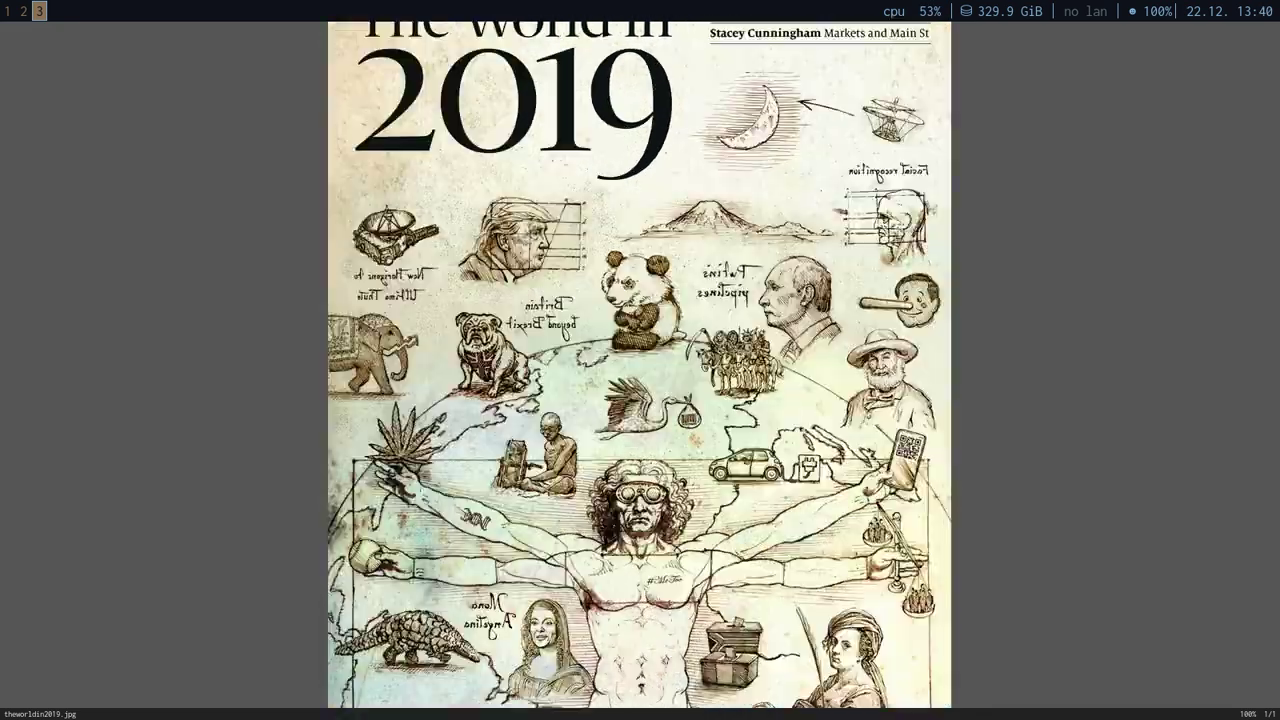
{"action": "key", "text": "bar"}
{"action": "key", "text": "bar"}
{"action": "key", "text": "bar"}
{"action": "key", "text": "bar"}
{"action": "key", "text": "bar"}
{"action": "key", "text": "bar"}
{"action": "key", "text": "bar"}
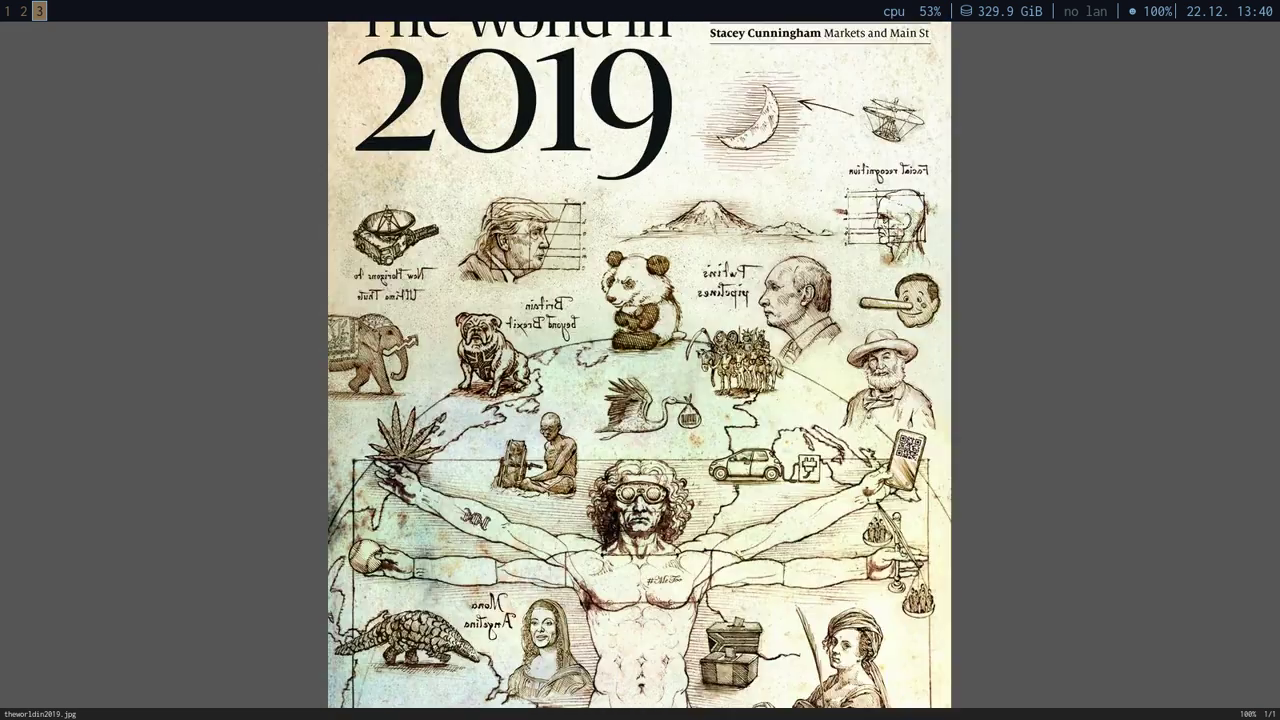
{"action": "key", "text": "bar"}
{"action": "key", "text": "bar"}
{"action": "key", "text": "bar"}
{"action": "key", "text": "bar"}
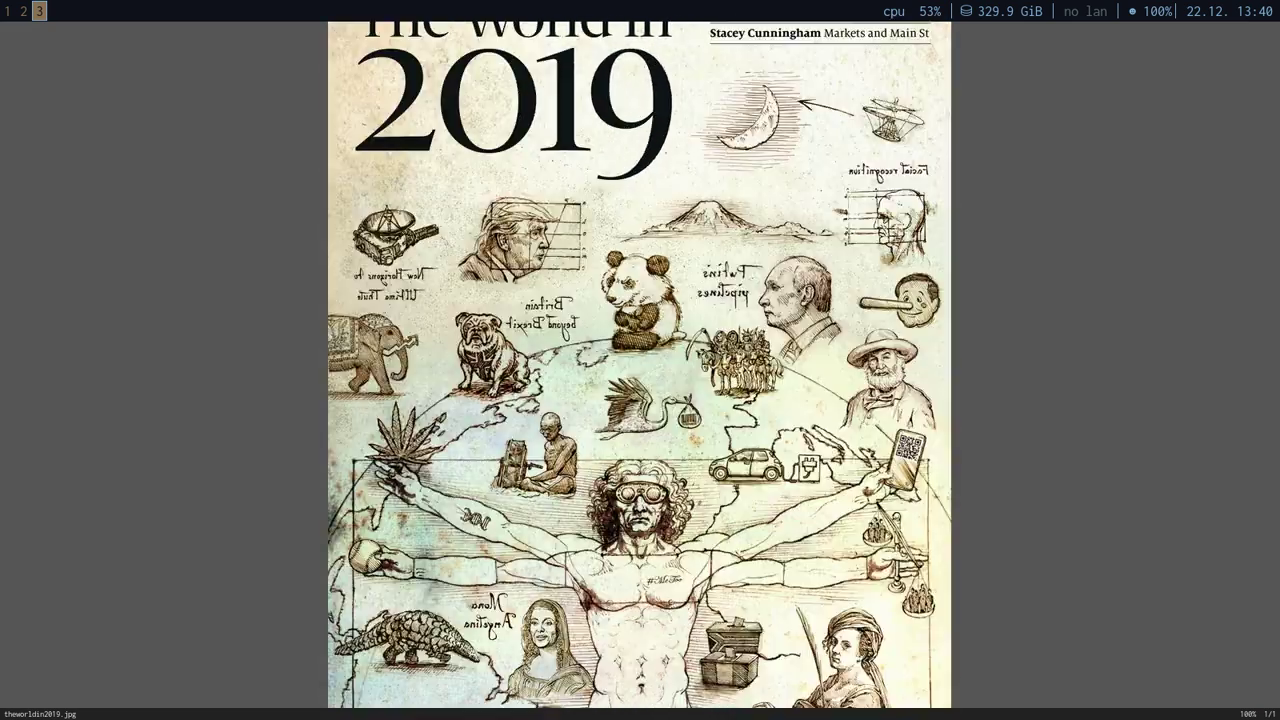